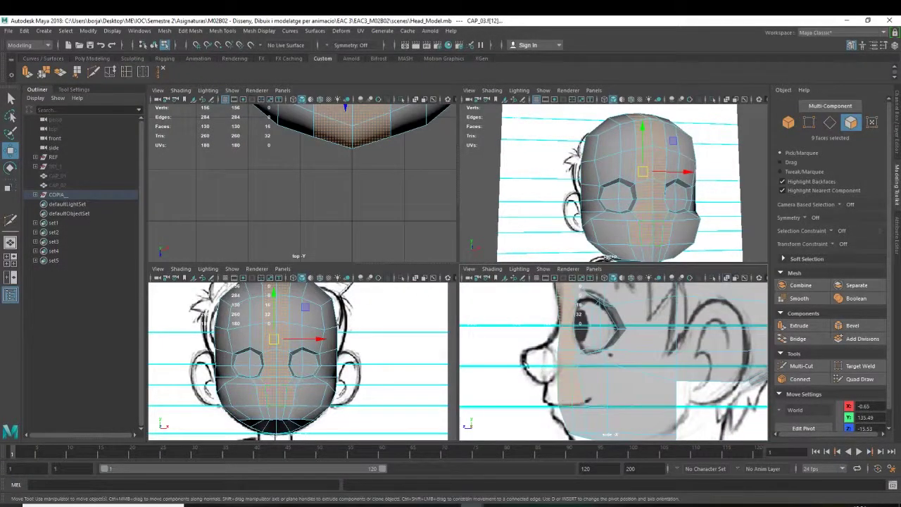
Step: Extrude the two small faces under the eyes and pull them outward along local Z
left_click(834, 124)
double_click(616, 366)
left_click_drag(563, 232, 542, 242, "alt")
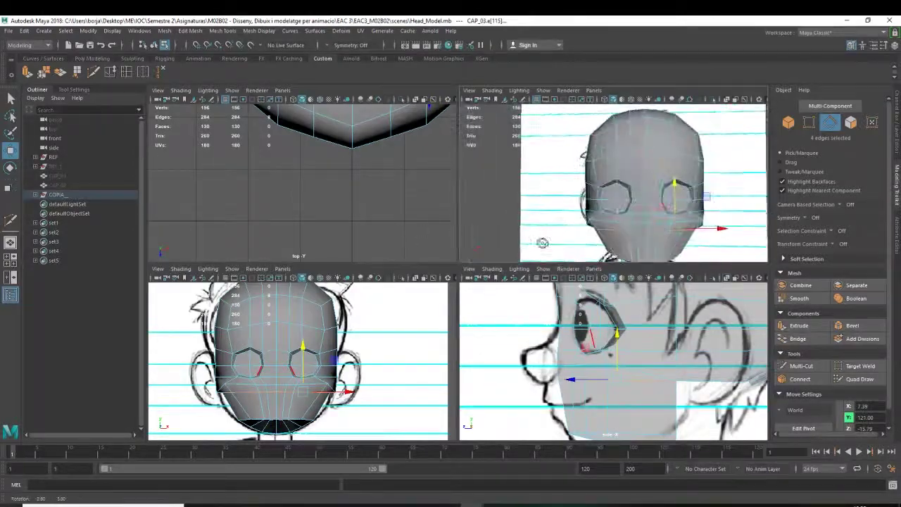
key("q")
left_click(260, 388)
left_click(288, 389, "shift")
key("ctrl+e")
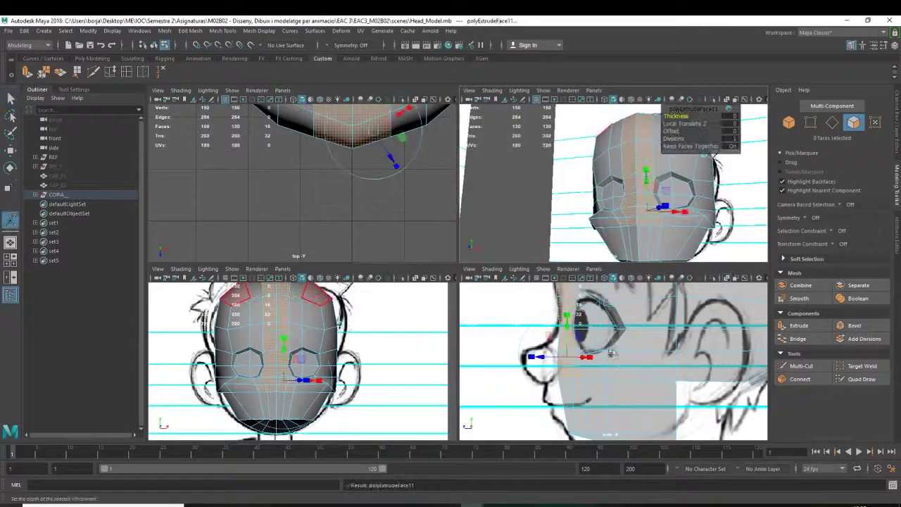
left_click_drag(549, 356, 516, 357)
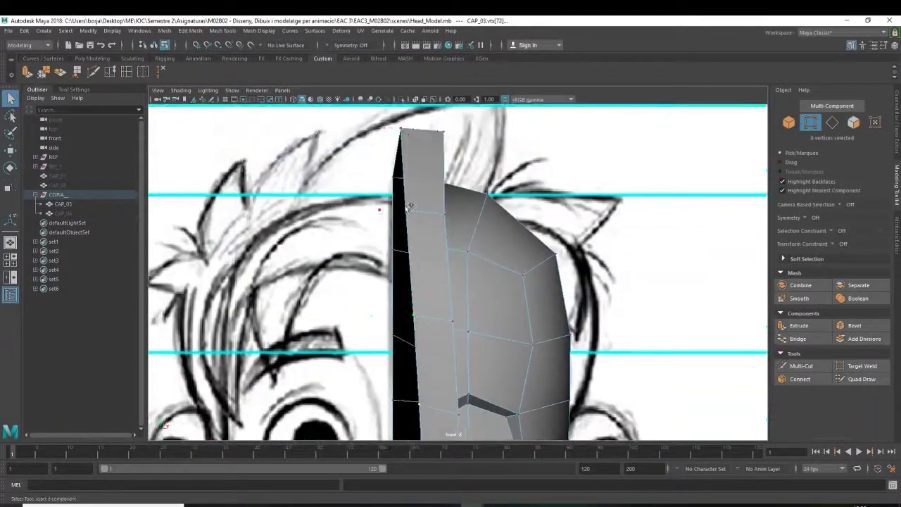
Step: Move a single half-head vertex to follow the sketch outline
key("w")
left_click(413, 324)
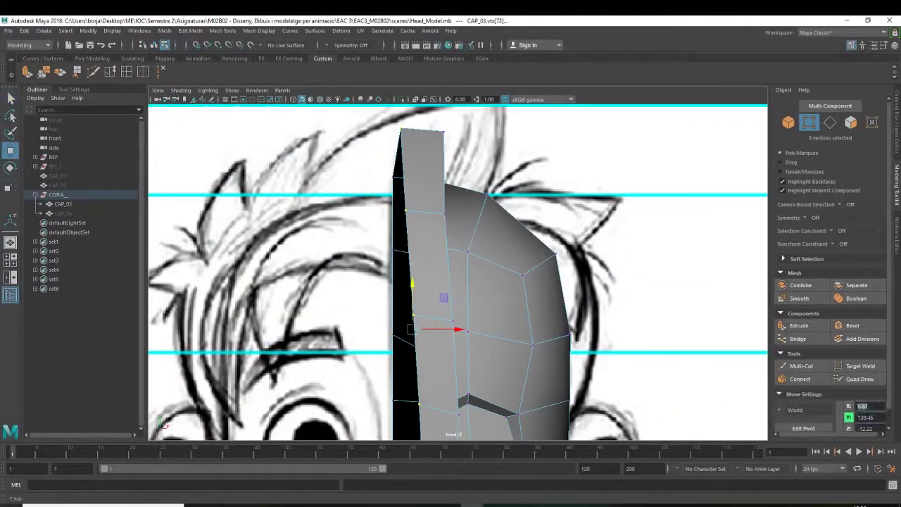
middle_click_drag(655, 436, 639, 345, "alt")
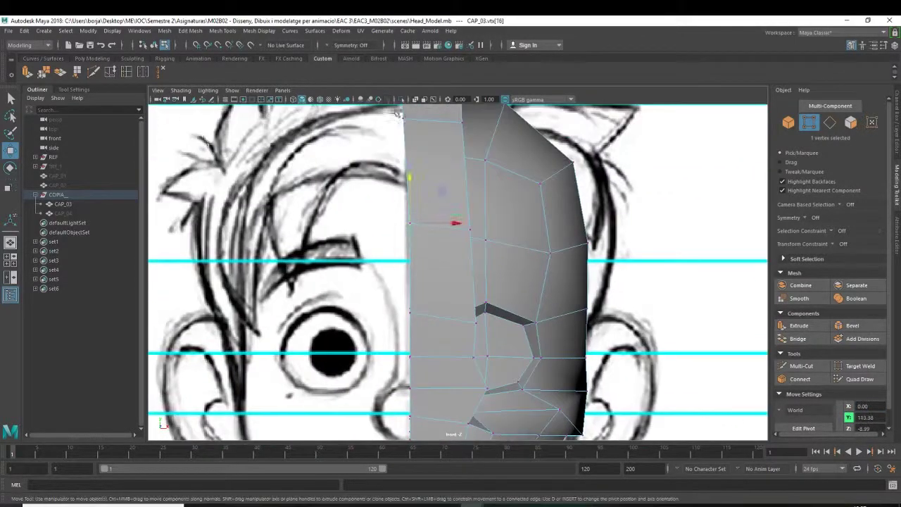
Step: Back in the four-view layout, merge the four vertices at the top of the head
left_click(10, 261)
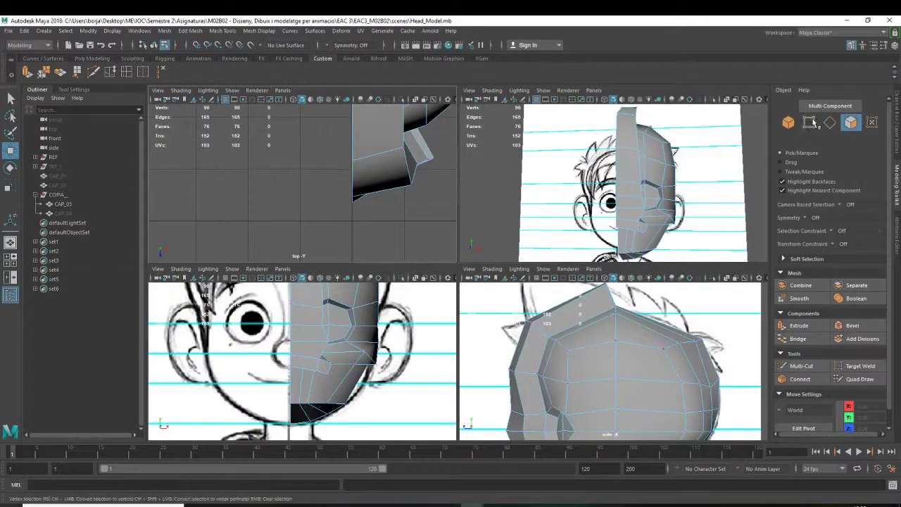
scroll(591, 312, "down", 1)
left_click_drag(604, 321, 586, 342)
mouse_move(633, 183)
left_mouse_down("alt")
mouse_move(606, 176)
mouse_move(633, 190)
left_mouse_up("alt")
right_click_drag(156, 102, 512, 243, "shift")
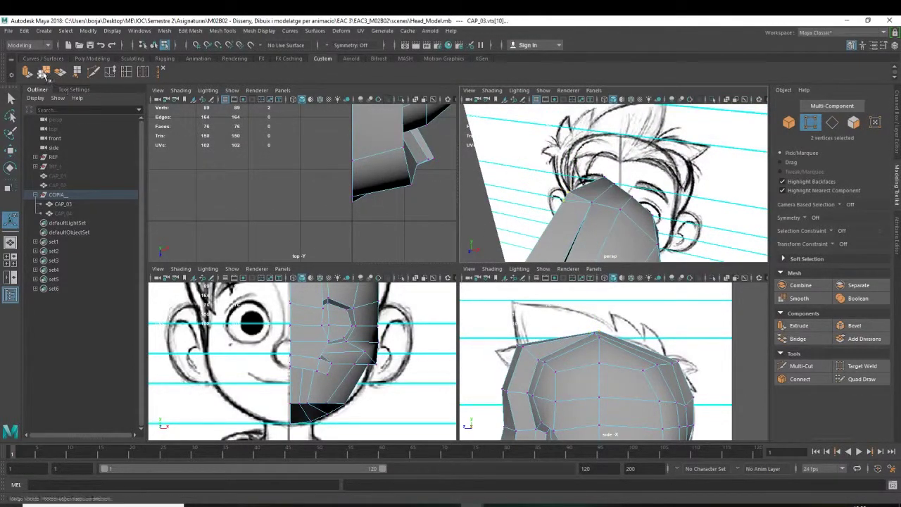
Step: Align the outline, centre and nose-side vertices with the side sketch profile
scroll(613, 183, "up", 3)
left_click(527, 204)
key("w")
scroll(500, 345, "up", 3)
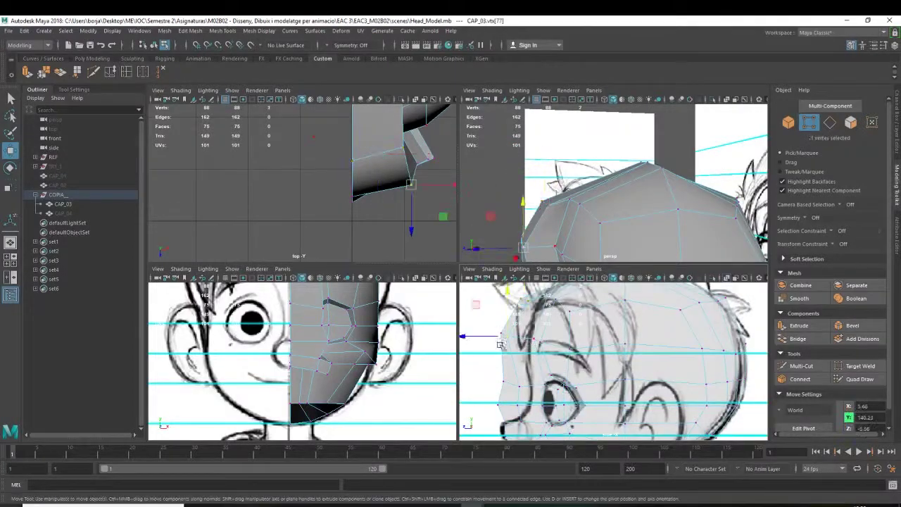
left_click_drag(500, 344, 497, 336)
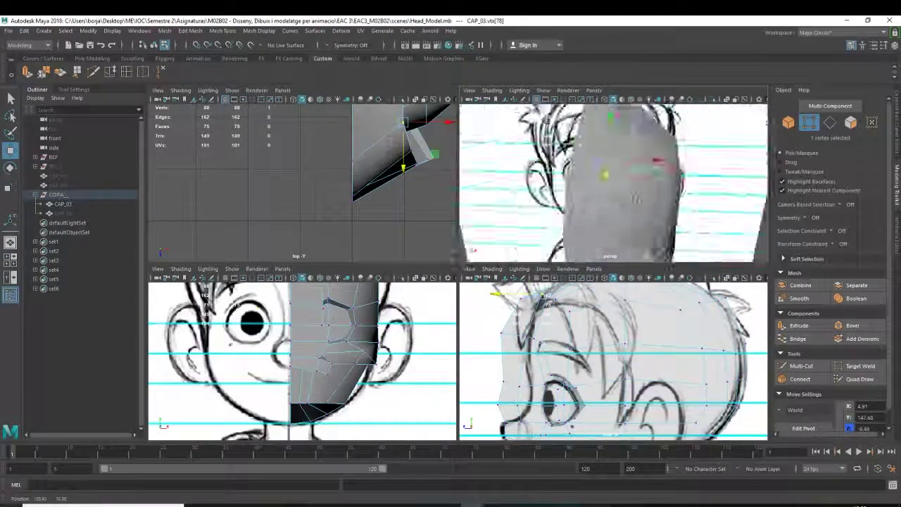
left_click_drag(511, 299, 500, 325)
left_click_drag(612, 183, 585, 182, "alt")
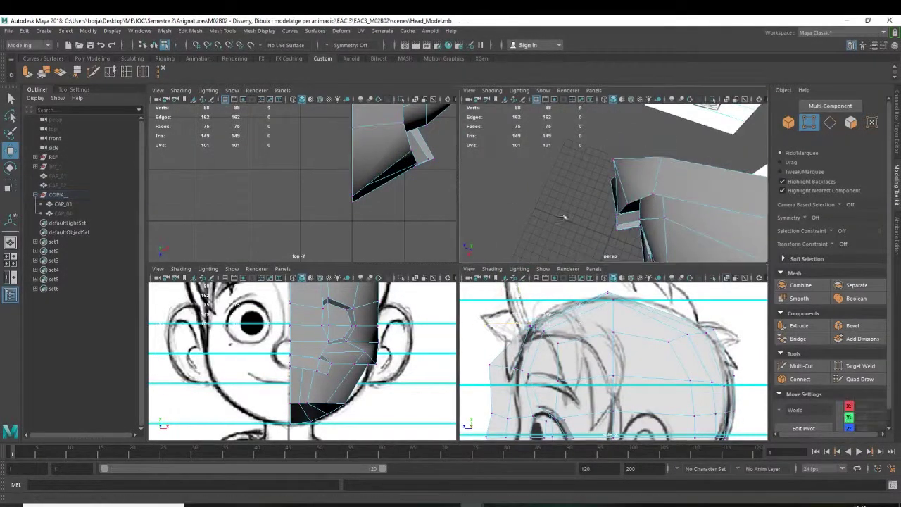
left_click(510, 296)
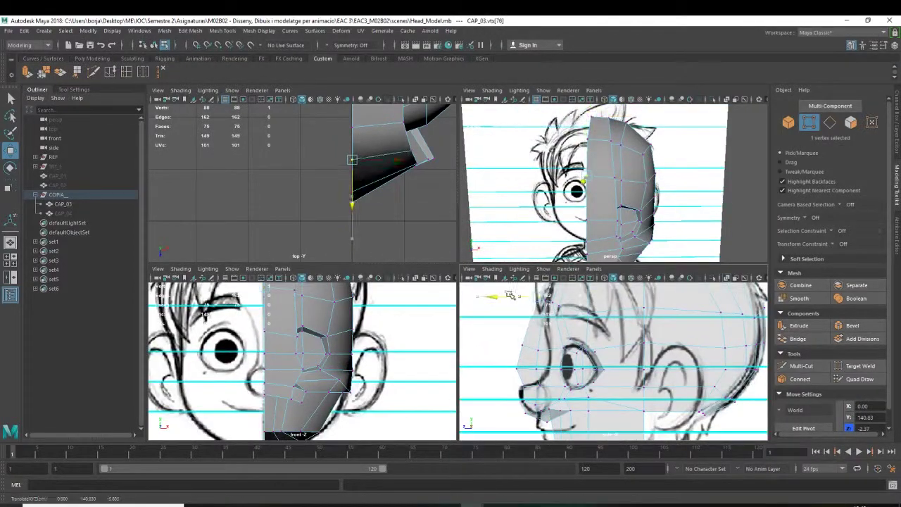
left_click_drag(500, 351, 493, 310)
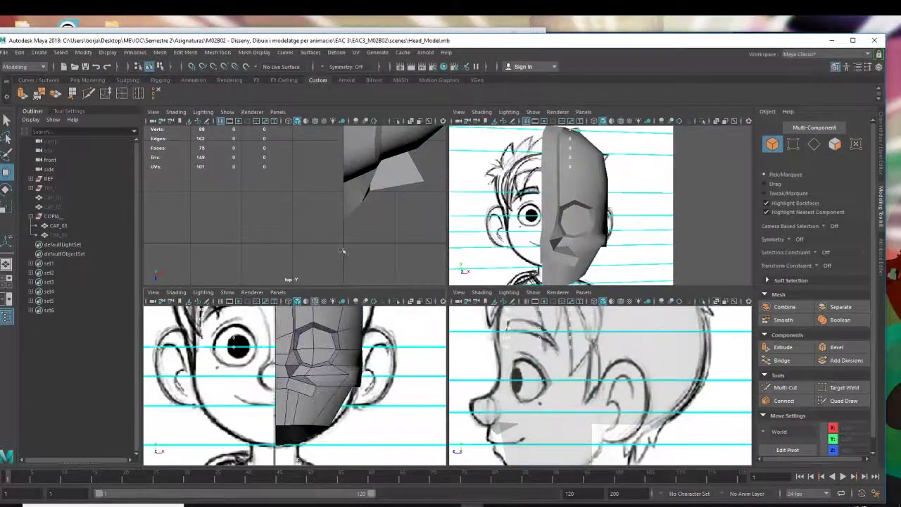
mouse_move(352, 21)
left_mouse_down()
mouse_move(541, 36)
mouse_move(467, 32)
left_mouse_up()
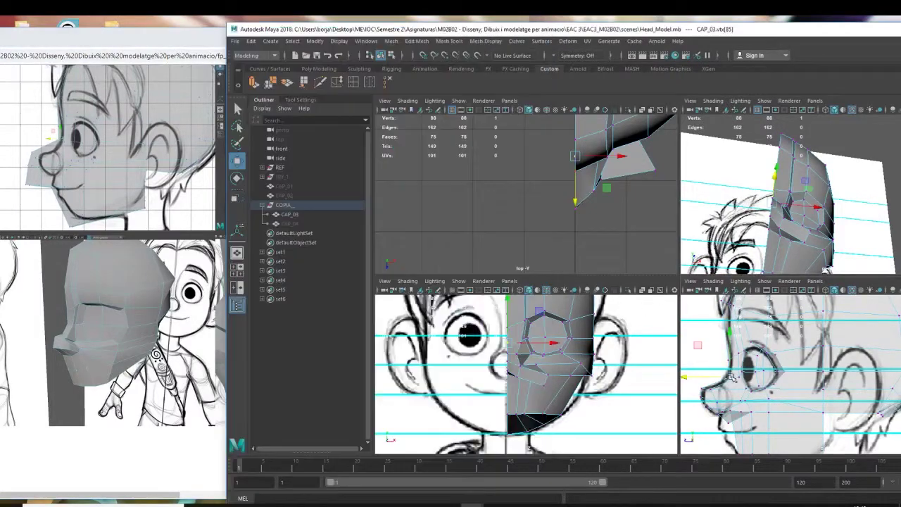
left_click_drag(689, 250, 730, 230, "alt")
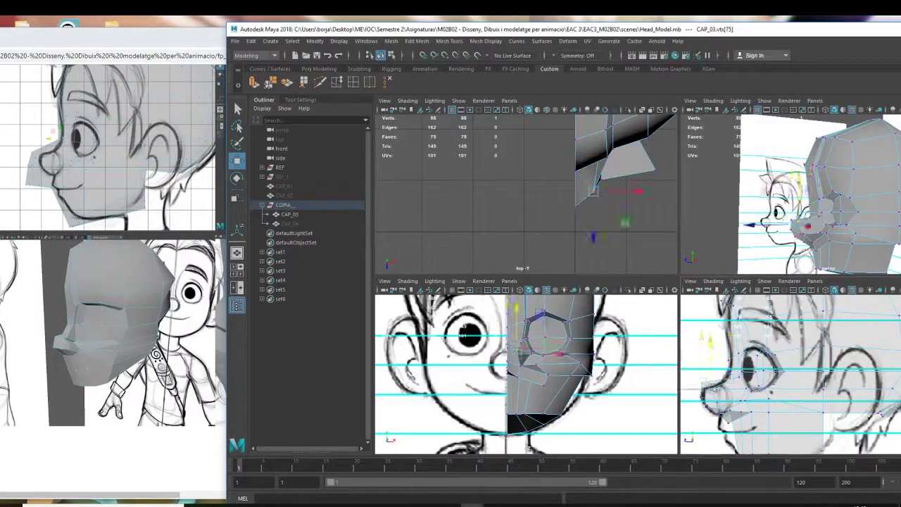
key("super+Up")
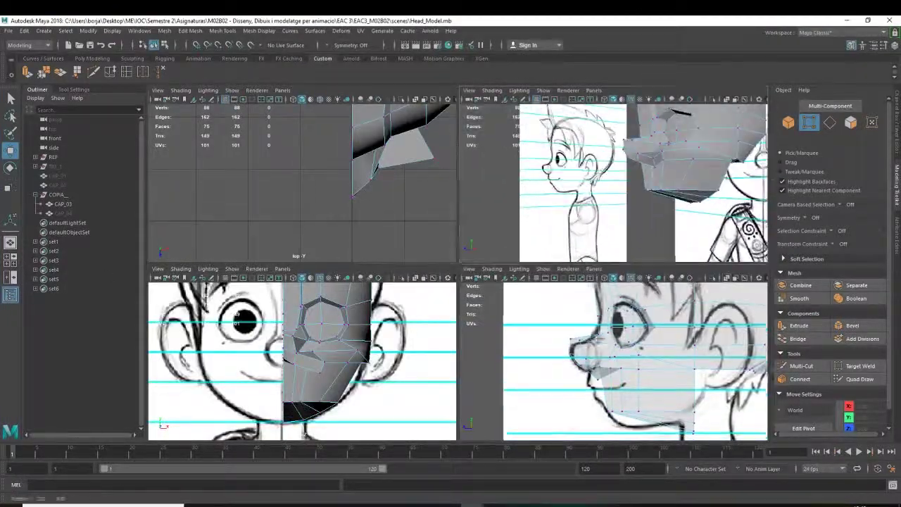
Step: Select the jaw and chin-centre vertices, framing the chin in the side and perspective views
left_click(302, 373)
scroll(380, 333, "up", 3)
left_click(354, 350)
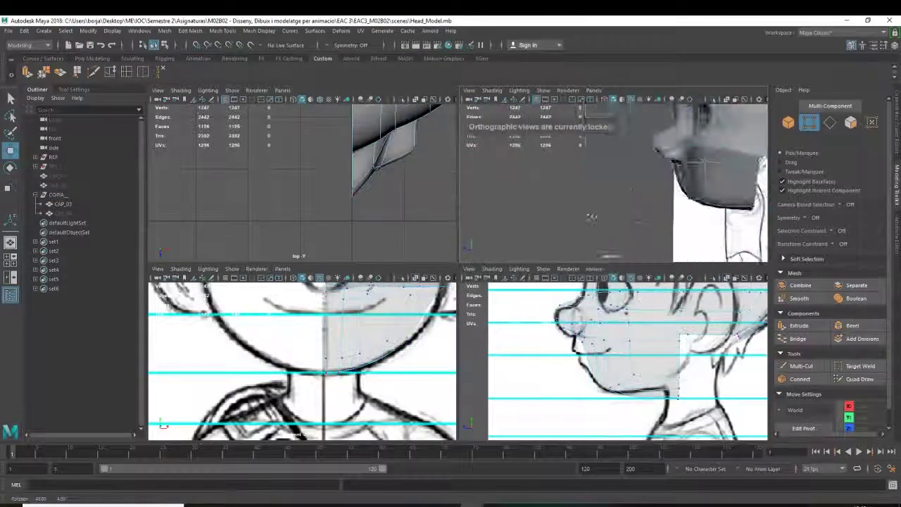
left_click_drag(590, 215, 634, 204, "alt")
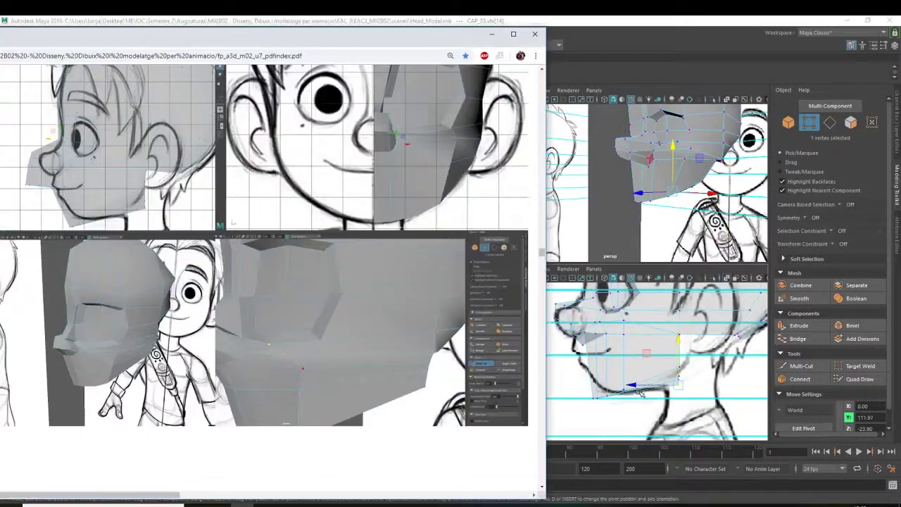
left_click(597, 398)
left_click(634, 232)
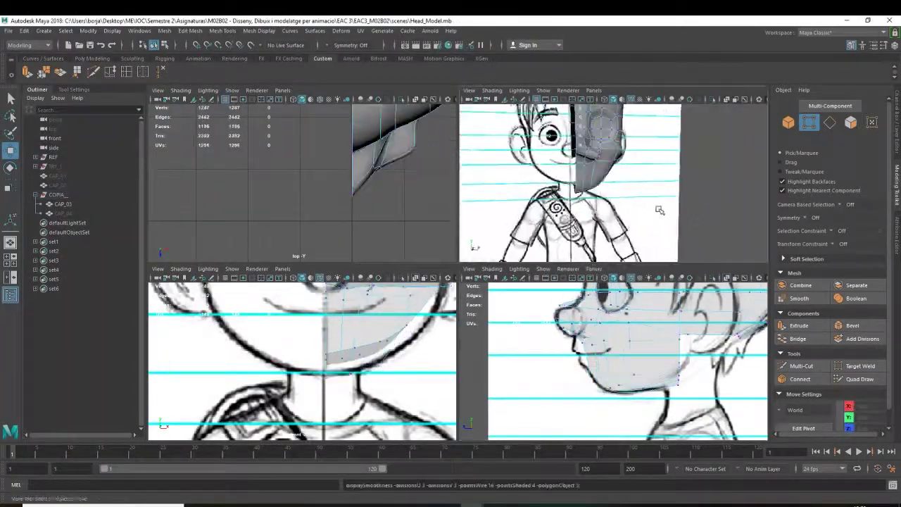
left_click_drag(634, 233, 695, 199, "alt")
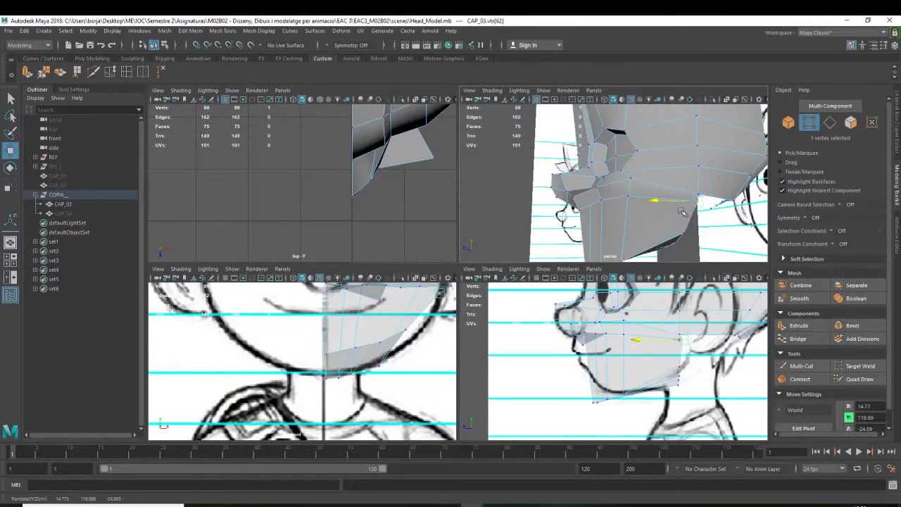
middle_click_drag(687, 334, 612, 324, "alt")
left_click(611, 318)
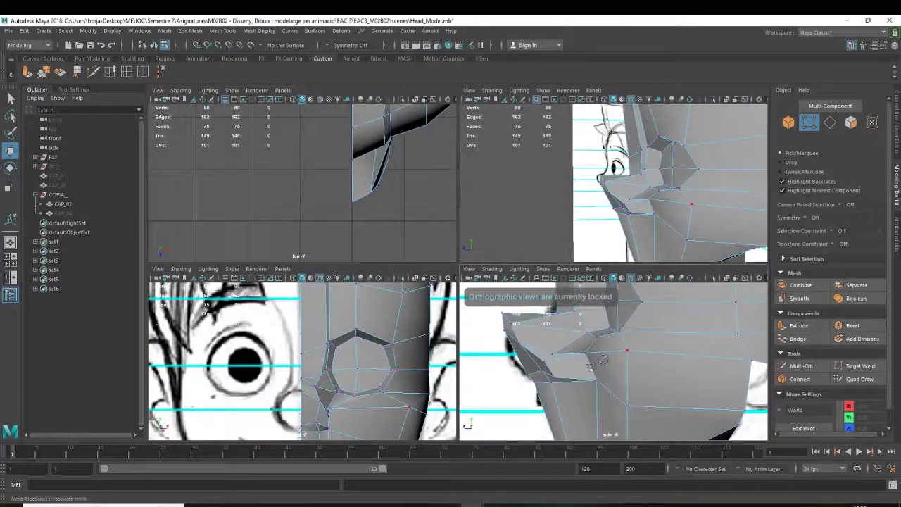
Step: Turn on X-ray, push the jaw vertex back in depth, and check it against the references
key("alt+x")
middle_click_drag(567, 375, 517, 365)
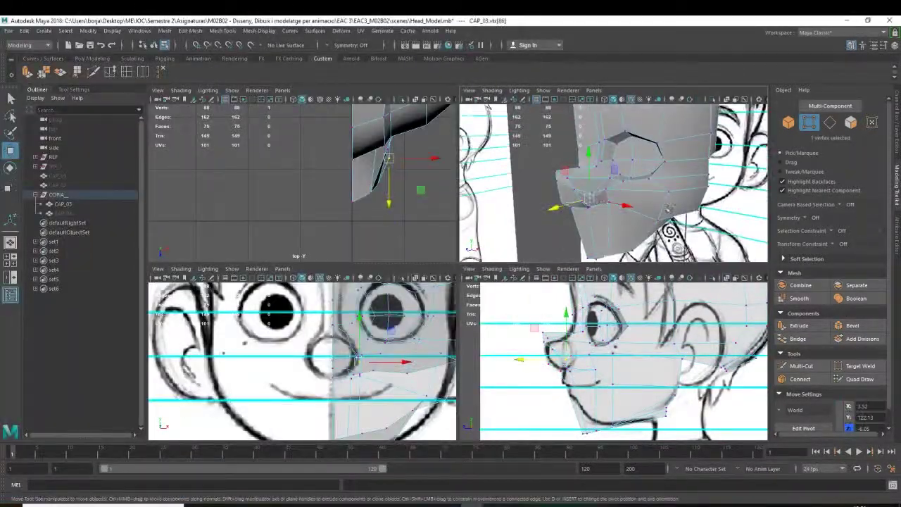
key("w")
left_click_drag(609, 176, 498, 251, "alt")
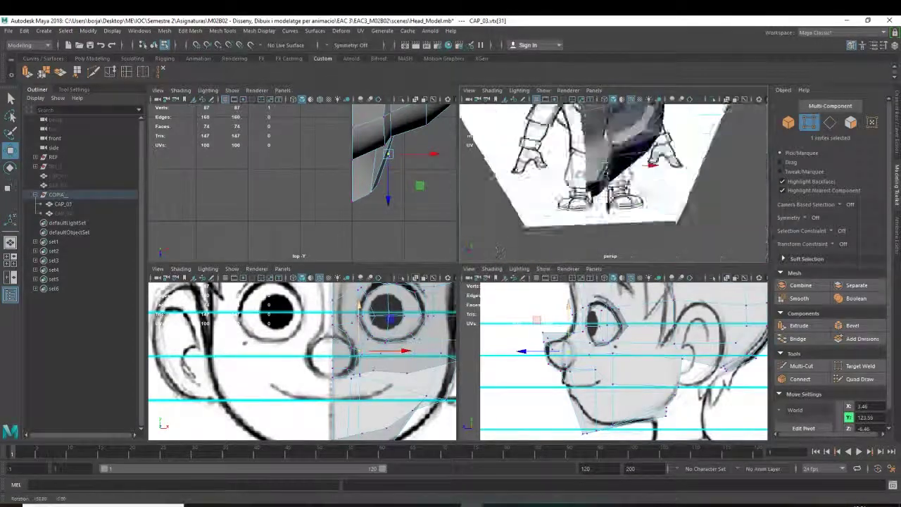
left_click_drag(603, 162, 693, 243, "alt")
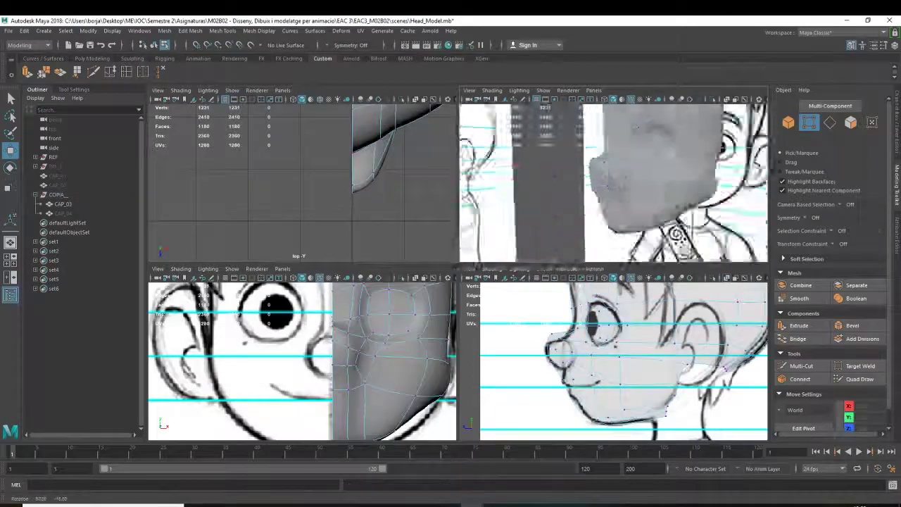
mouse_move(535, 212)
left_mouse_down("alt")
mouse_move(556, 187)
mouse_move(490, 187)
left_mouse_up("alt")
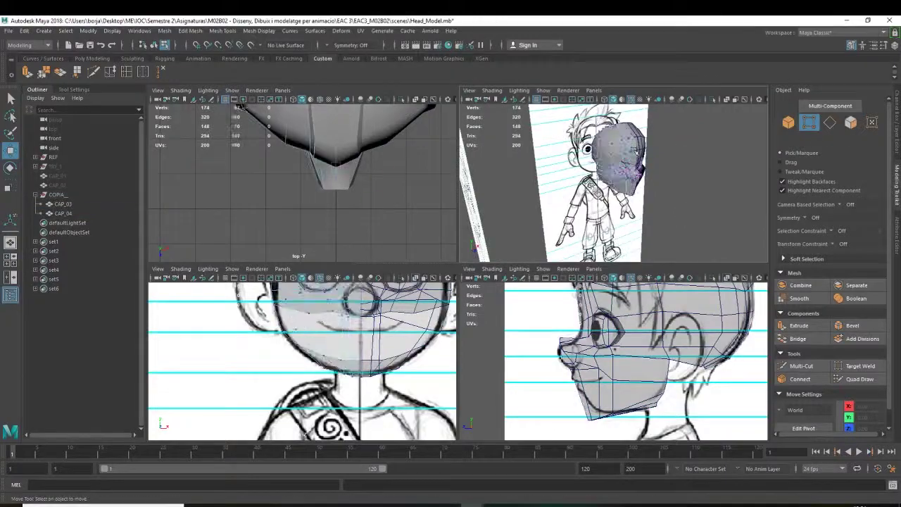
Step: Inspect the head's side and front in component mode and pick a vertex on it
mouse_move(658, 211)
left_mouse_down("alt")
mouse_move(672, 167)
mouse_move(487, 229)
left_mouse_up("alt")
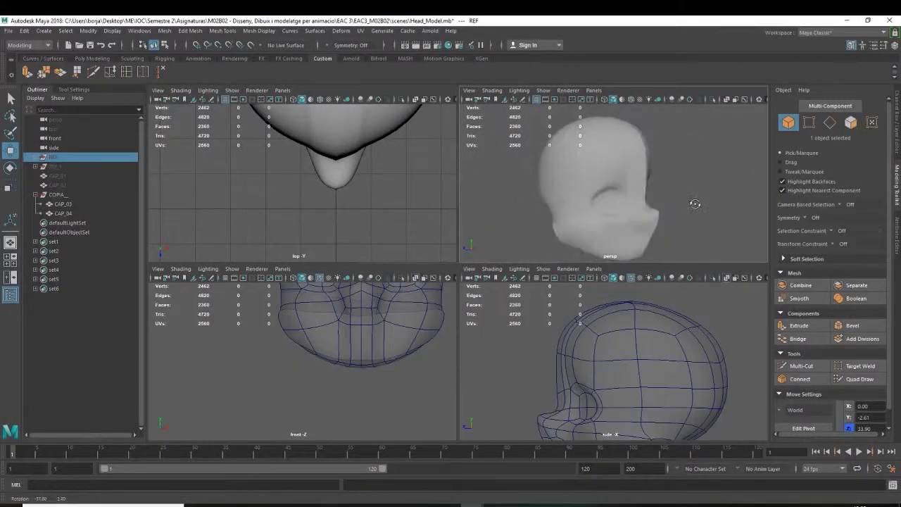
mouse_move(487, 230)
left_mouse_down("alt")
mouse_move(681, 240)
mouse_move(750, 271)
left_mouse_up("alt")
key("F8")
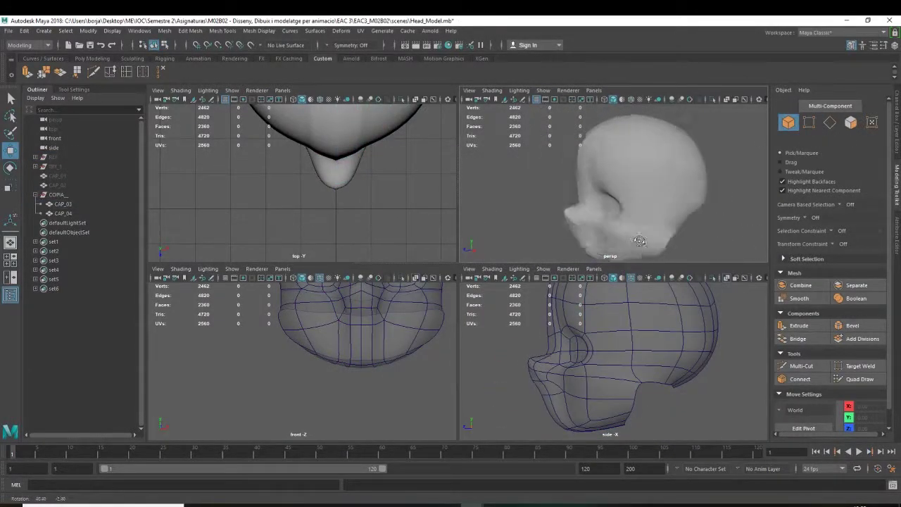
key("F8")
mouse_move(639, 240)
left_mouse_down("alt")
mouse_move(614, 198)
mouse_move(599, 191)
mouse_move(656, 242)
left_mouse_up("alt")
left_click(599, 192)
Step: Tumble around both sides and over the top of the head, undoing the last change
key("F8")
left_click_drag(616, 152, 822, 187, "alt")
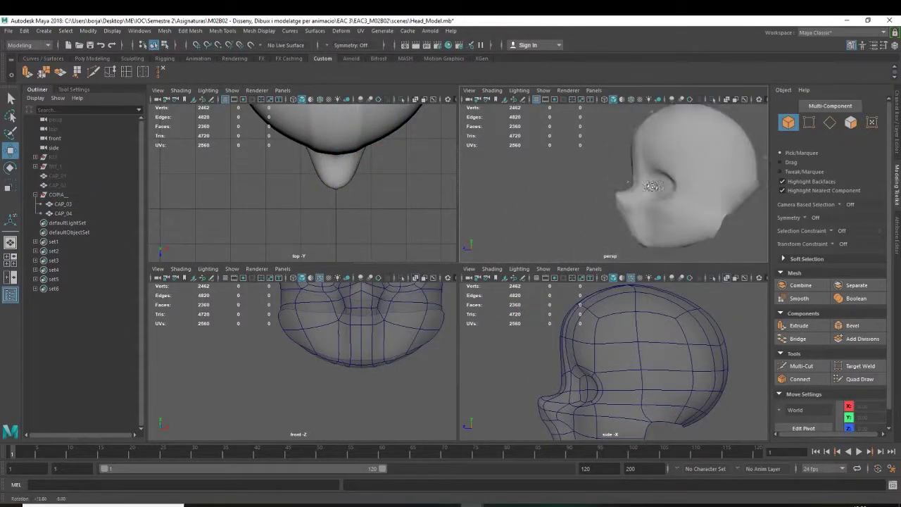
key("F8")
key("F8")
mouse_move(613, 221)
left_mouse_down("alt")
mouse_move(734, 217)
mouse_move(714, 201)
mouse_move(614, 255)
left_mouse_up("alt")
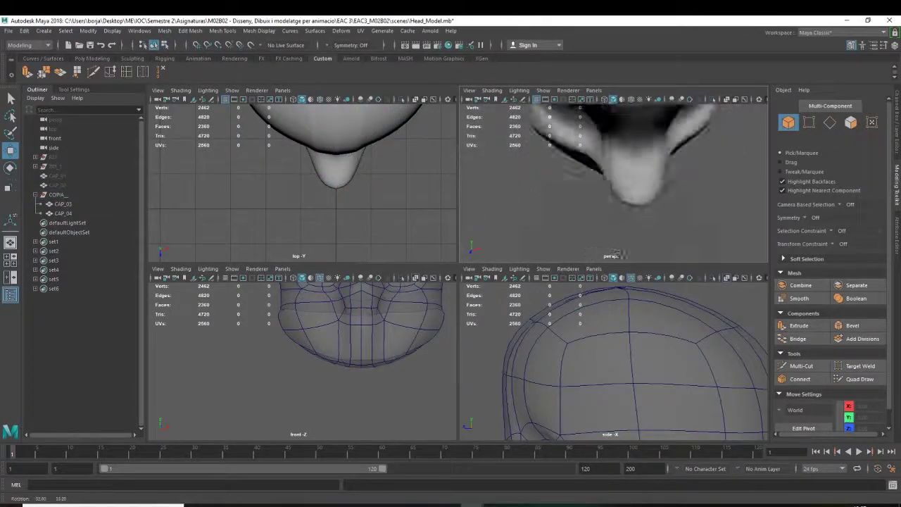
left_click_drag(736, 200, 702, 157, "alt")
key("ctrl+z")
left_click_drag(632, 143, 607, 199, "alt")
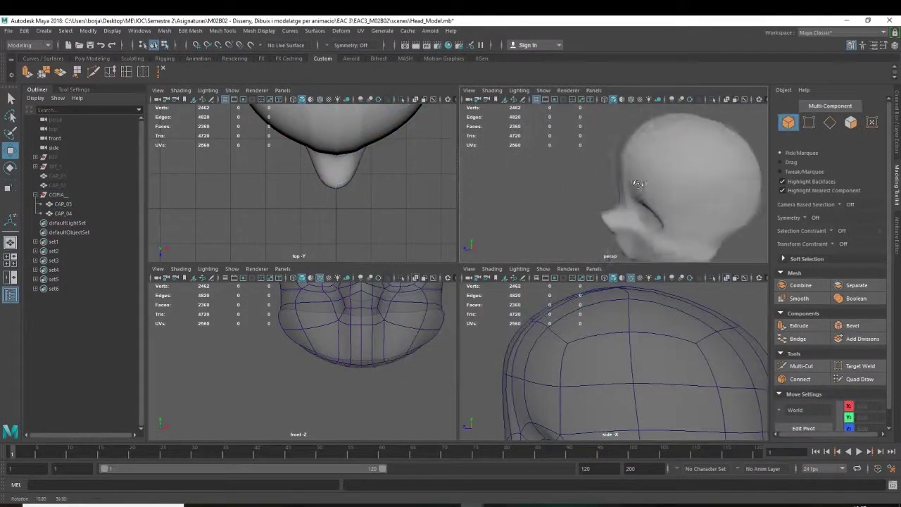
left_click_drag(535, 211, 578, 184, "alt")
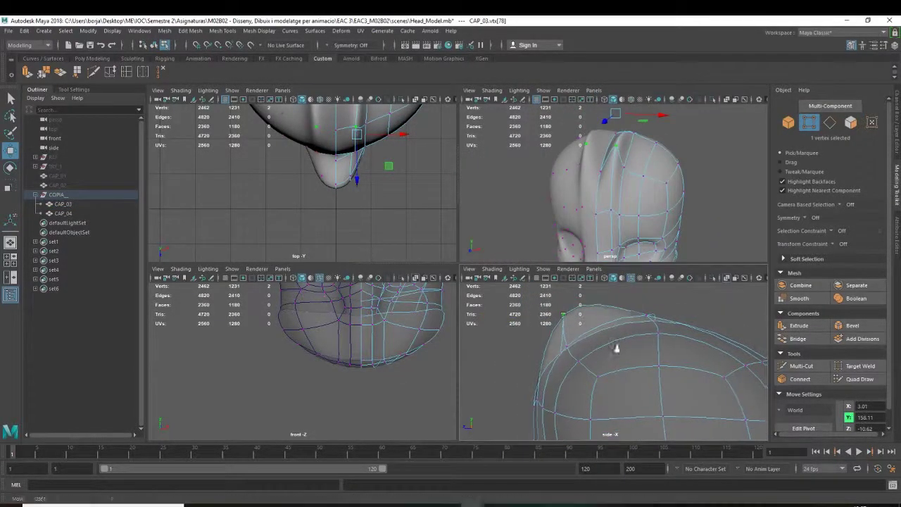
Step: Lower the vertex on top of the head and check it from the side
scroll(612, 352, "down", 3)
left_click_drag(634, 197, 686, 220, "alt")
scroll(371, 285, "up", 3)
scroll(371, 285, "up", 3)
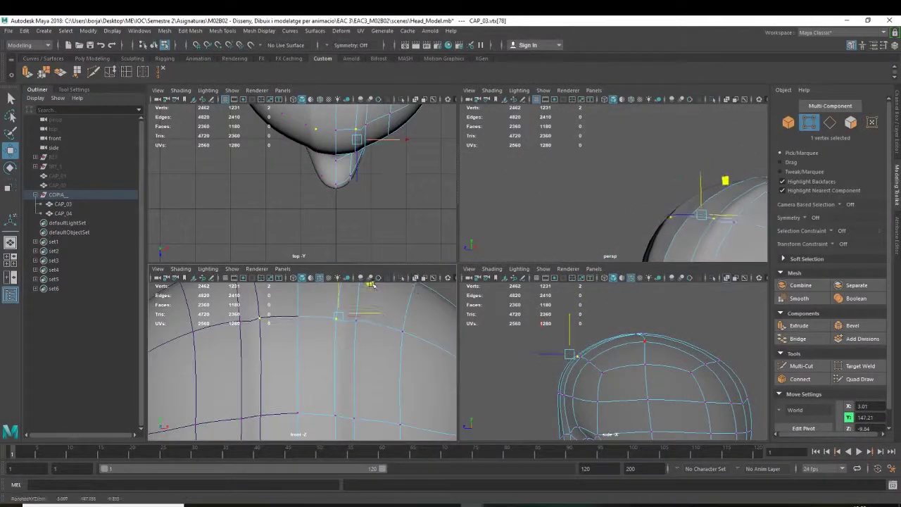
mouse_move(584, 242)
left_mouse_down("alt")
mouse_move(714, 202)
mouse_move(694, 181)
left_mouse_up("alt")
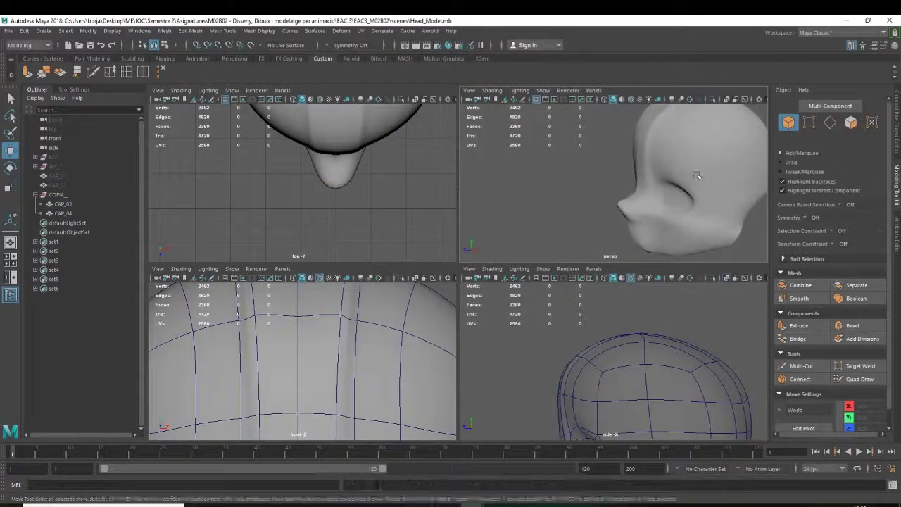
Step: Preview the whole head smoothed, inspect its profile, then reselect the mesh for editing
key("1")
left_click_drag(656, 111, 613, 161, "alt")
key("3")
key("F8")
scroll(652, 212, "down", 5)
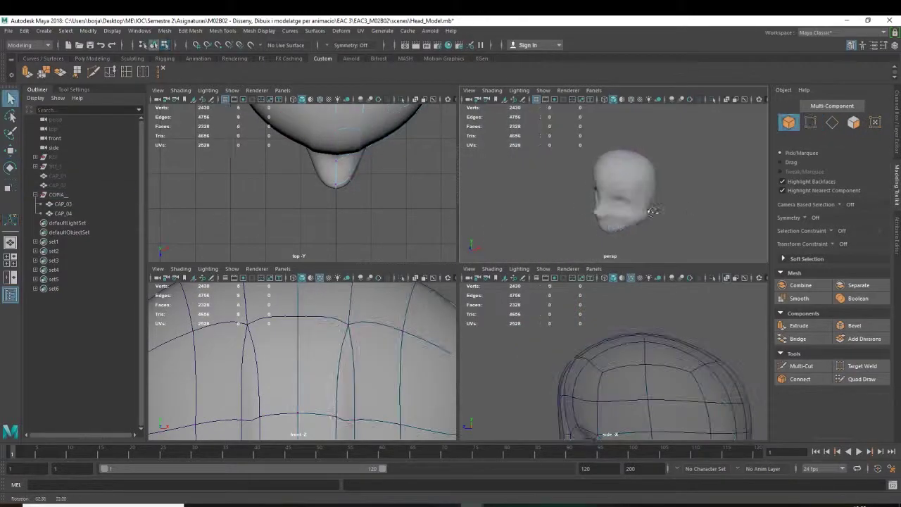
left_click_drag(647, 212, 826, 220, "alt")
left_click(592, 197)
Step: Push the cheek vertex out to the sketch outline with the Move tool
key("w")
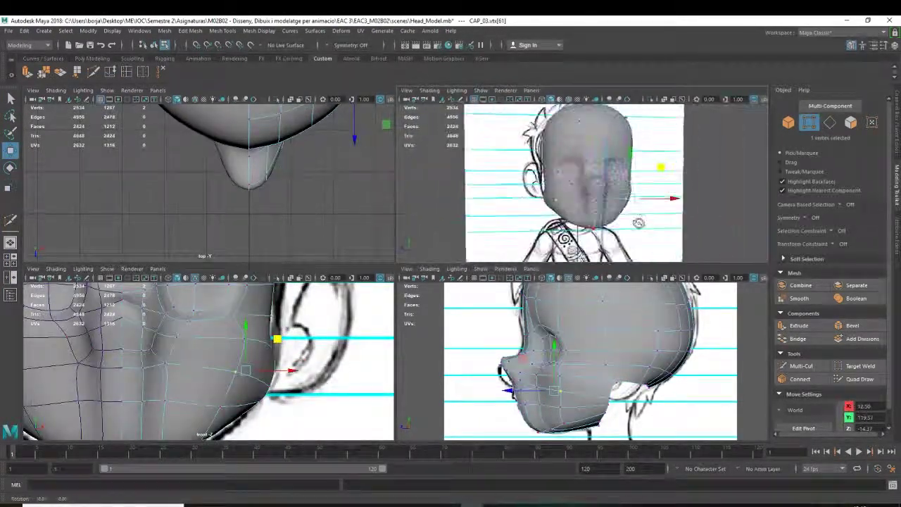
left_click_drag(267, 370, 288, 371)
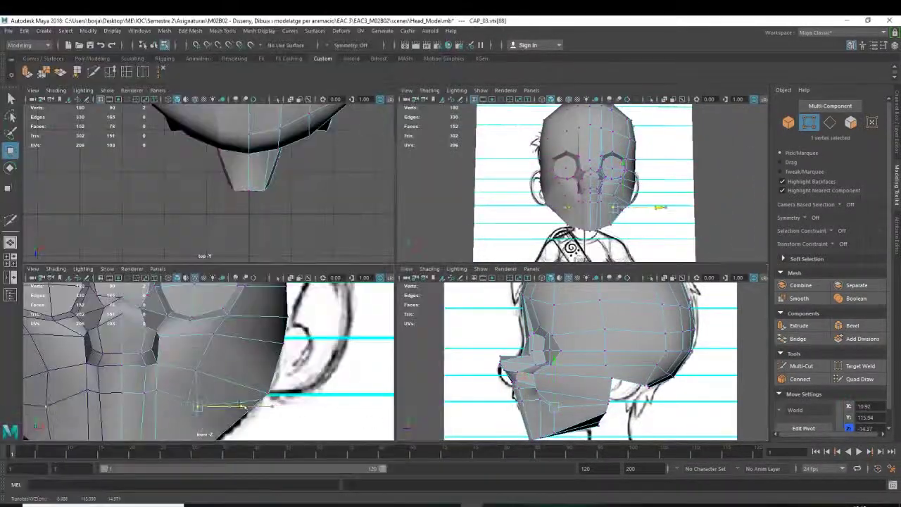
mouse_move(584, 183)
left_mouse_down("alt")
mouse_move(599, 216)
mouse_move(535, 212)
left_mouse_up("alt")
scroll(198, 370, "down", 2)
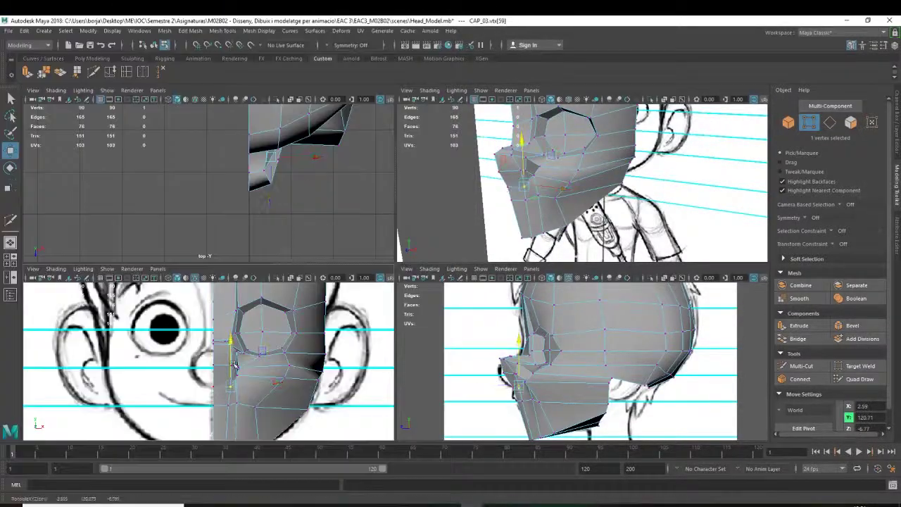
Step: Select vertices around the nose base, checking them against the PDF reference guide
left_click(468, 375)
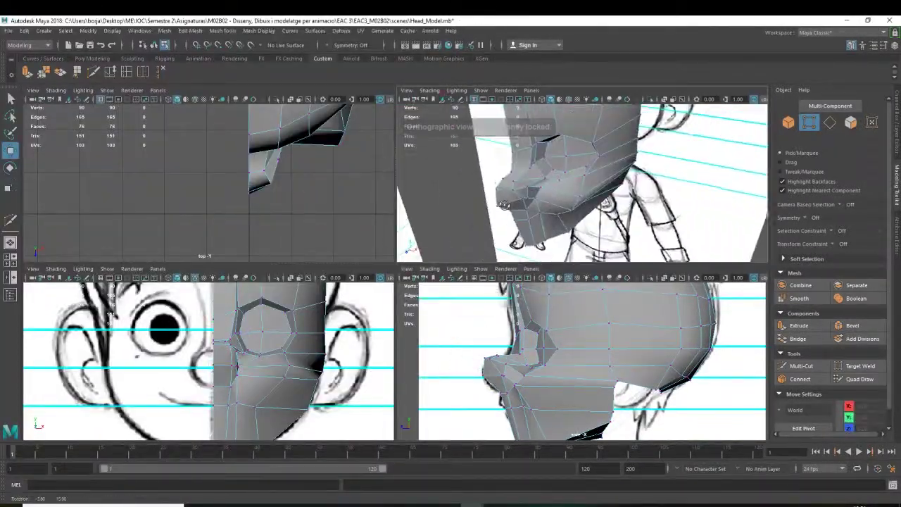
left_click_drag(563, 183, 634, 179, "alt")
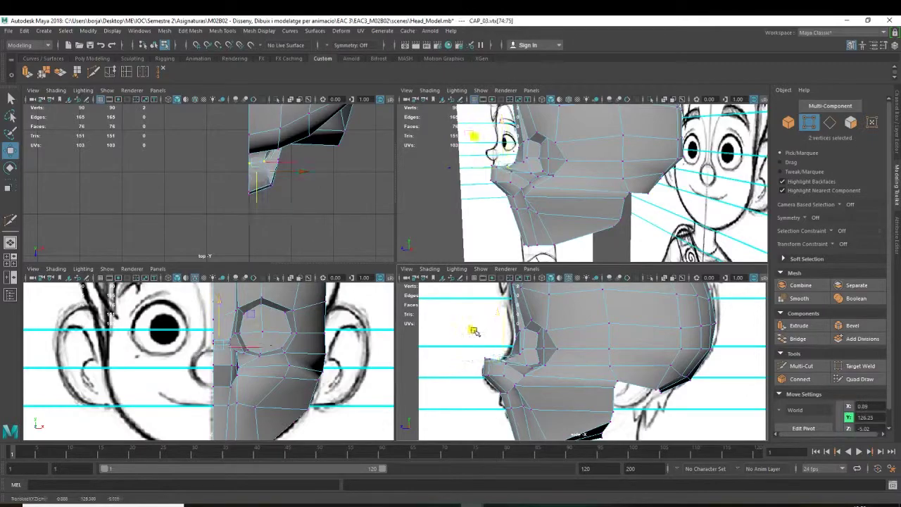
left_click_drag(563, 183, 634, 179, "alt")
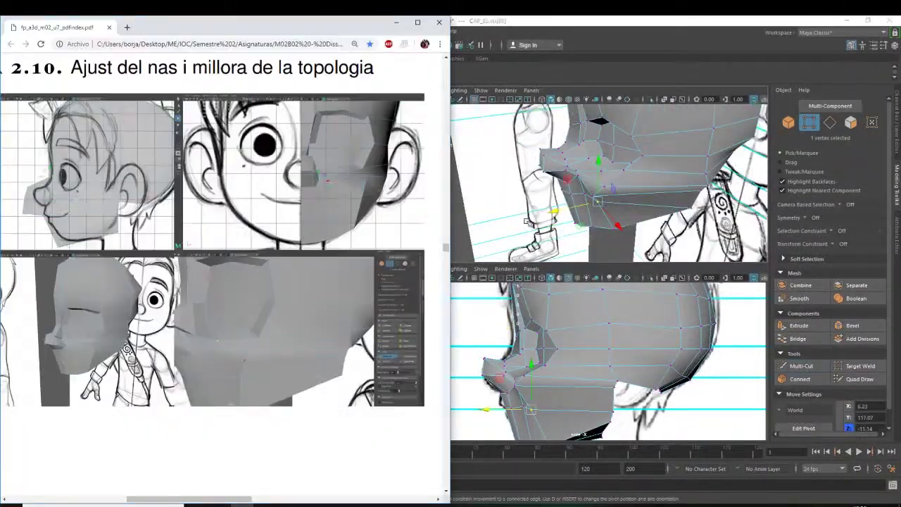
left_click(255, 407)
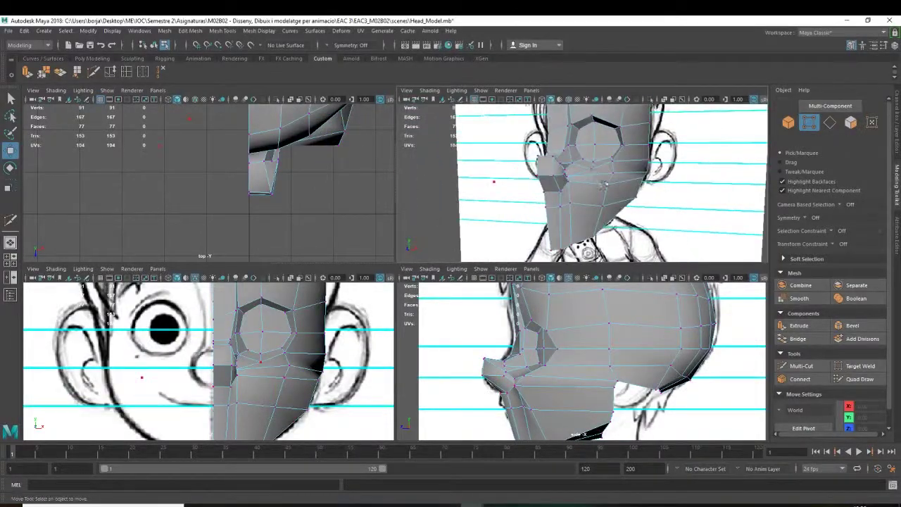
key("alt+Tab")
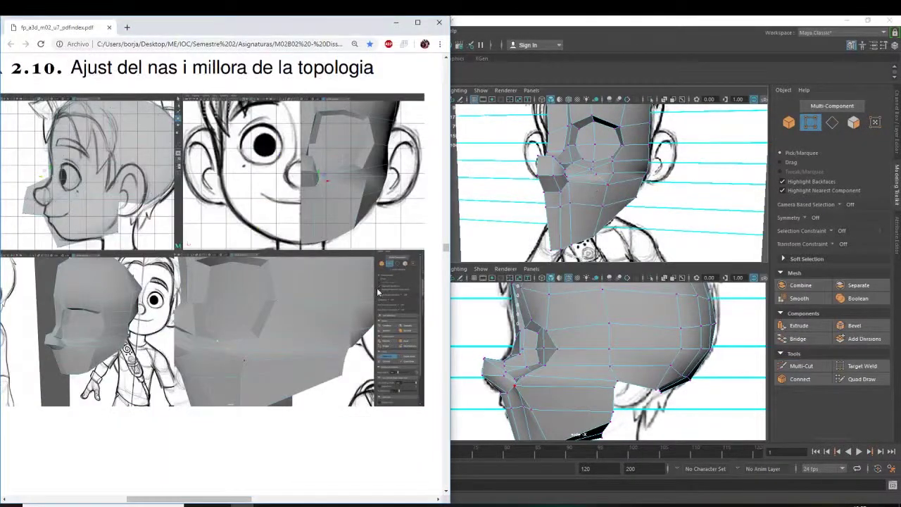
scroll(377, 287, "down", 10)
left_click(602, 183)
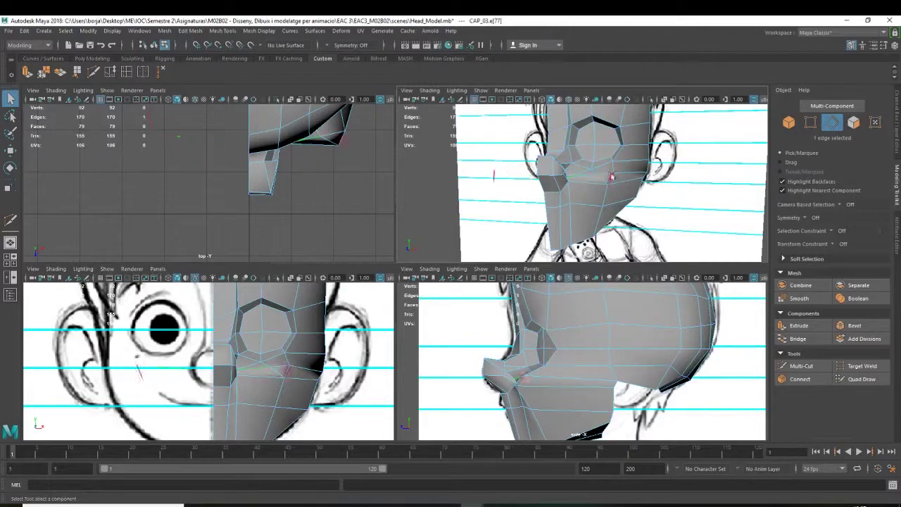
Step: Switch to face selection and open the Outliner from the Windows menu
left_click(854, 123)
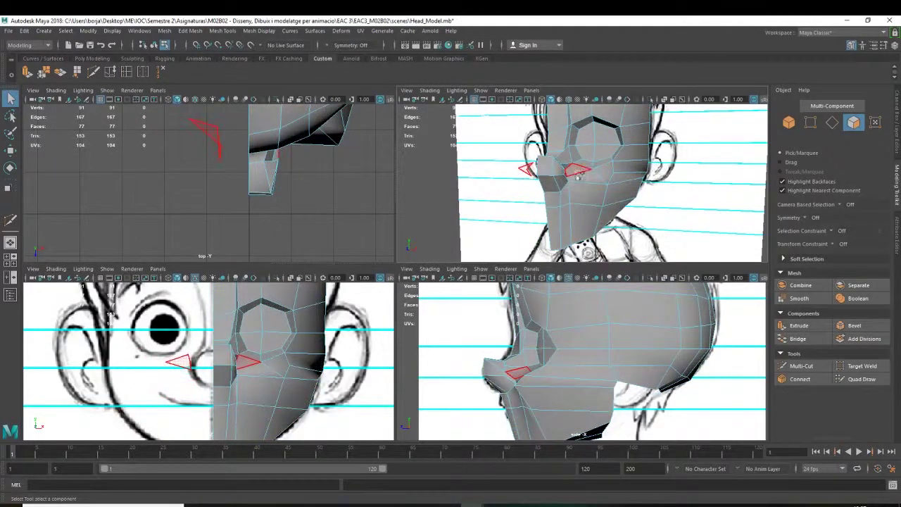
left_click(140, 31)
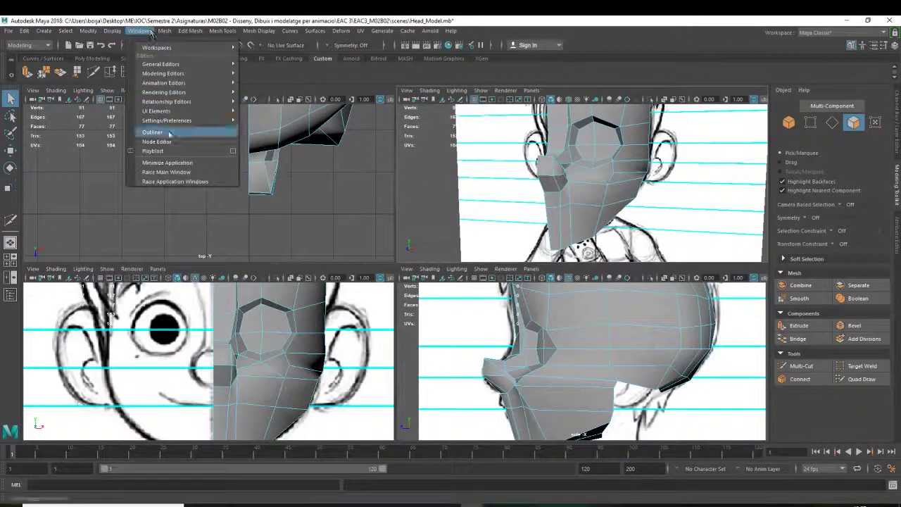
left_click(200, 131)
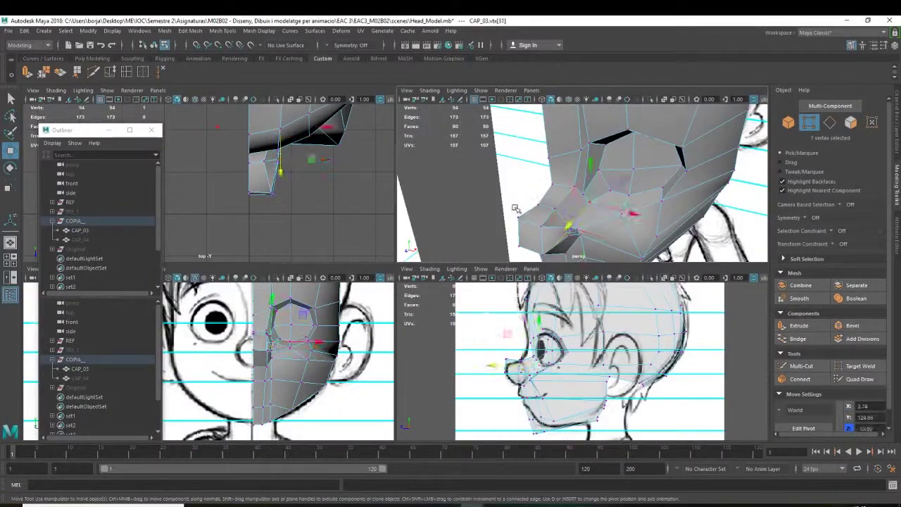
Step: Inspect the head from several angles, toggling smooth preview on and off
left_click_drag(516, 208, 601, 215, "alt")
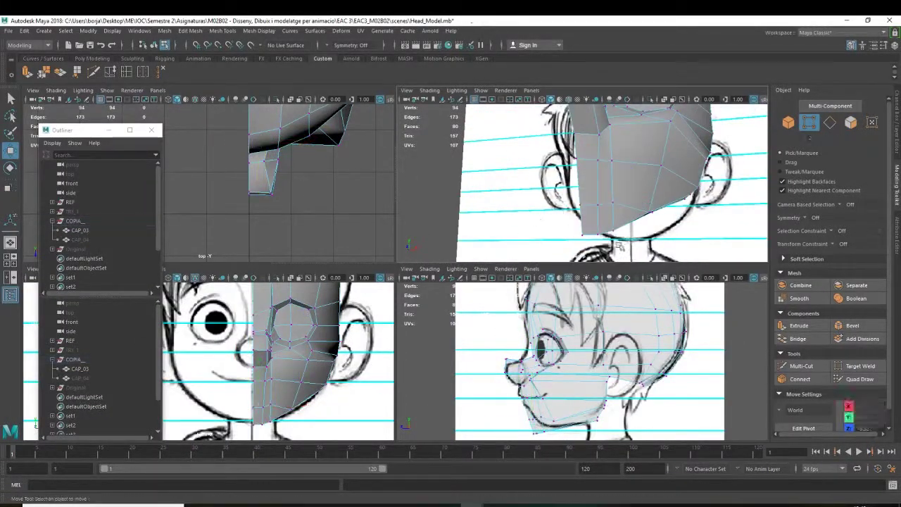
left_click_drag(618, 245, 611, 235, "alt")
scroll(289, 322, "up", 5)
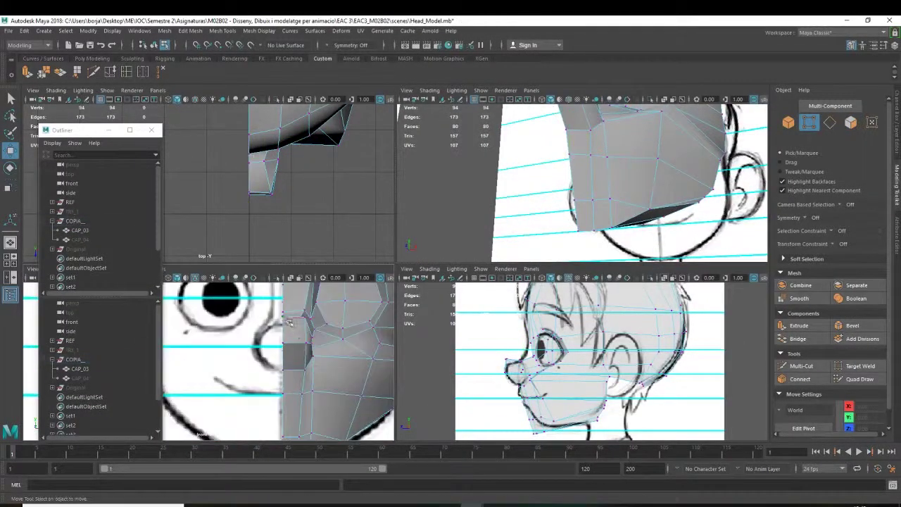
mouse_move(564, 183)
left_mouse_down("alt")
mouse_move(505, 194)
mouse_move(605, 176)
left_mouse_up("alt")
key("3")
key("1")
key("q")
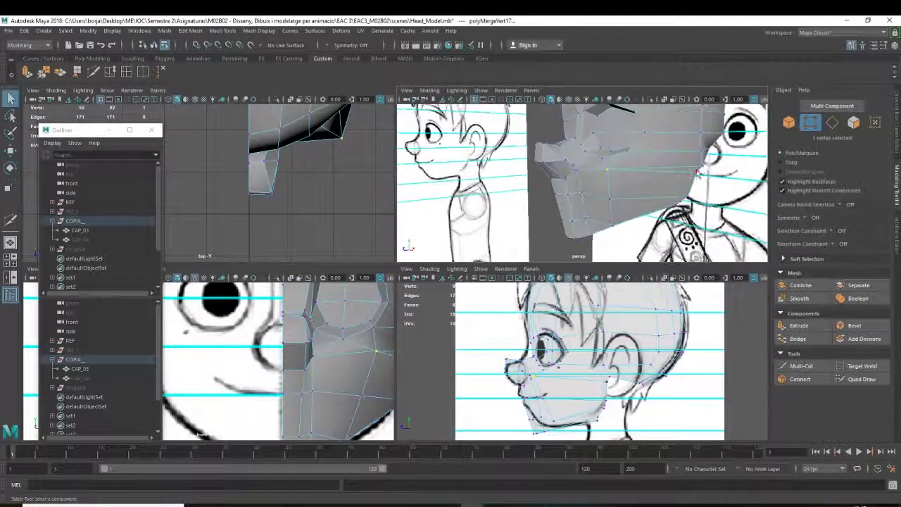
left_click_drag(633, 211, 702, 209, "alt")
key("3")
mouse_move(629, 202)
left_mouse_down("alt")
mouse_move(676, 197)
mouse_move(407, 243)
mouse_move(633, 204)
left_mouse_up("alt")
Step: Consult the PDF guide, then start Multi-Cut to add edges near the nose
key("w")
key("alt+Tab")
scroll(200, 282, "up", 2, "ctrl")
key("alt+Tab")
left_click(801, 365)
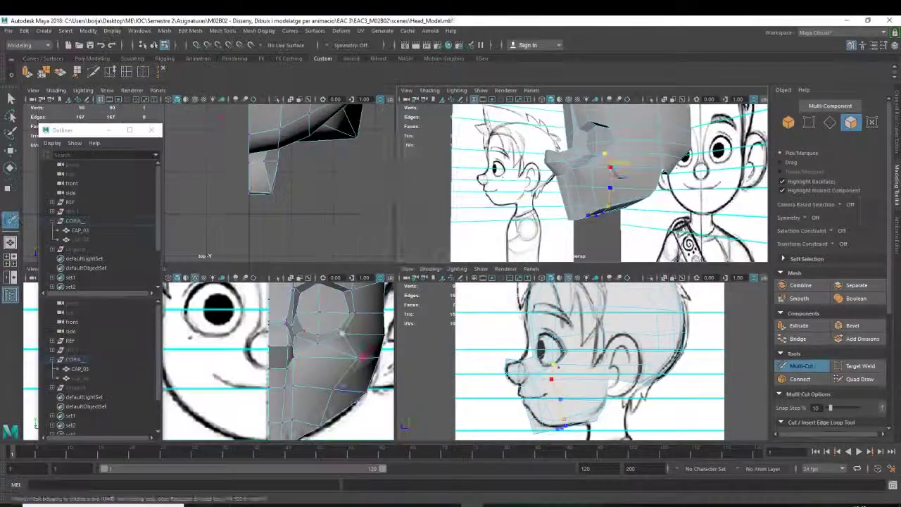
Step: Finish the cut and select the faces below the nose, comparing with the PDF reference
key("w")
key("alt+Tab")
key("alt+Tab")
left_click(567, 212)
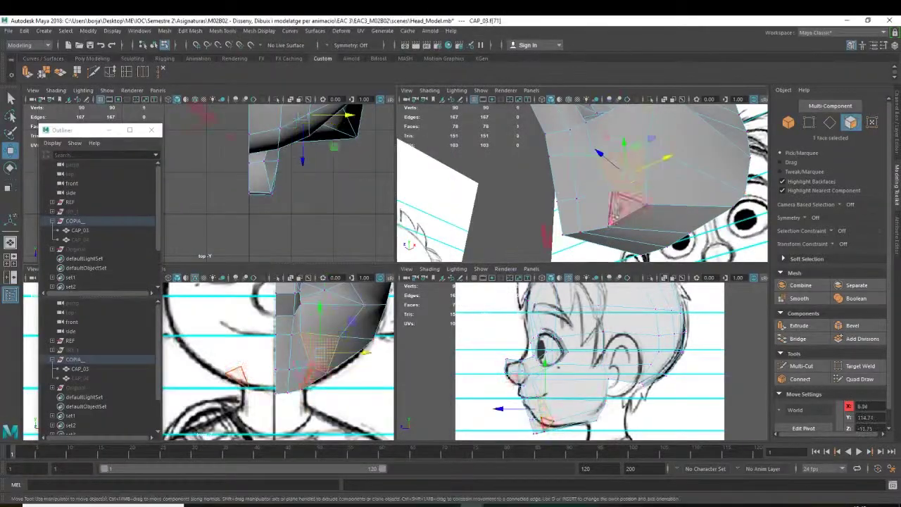
key("alt+Tab")
key("alt+Tab")
mouse_move(568, 213)
left_mouse_down("alt")
mouse_move(634, 233)
mouse_move(624, 200)
left_mouse_up("alt")
key("alt+Tab")
key("alt+Tab")
key("alt+Tab")
key("alt+Tab")
left_click(625, 200)
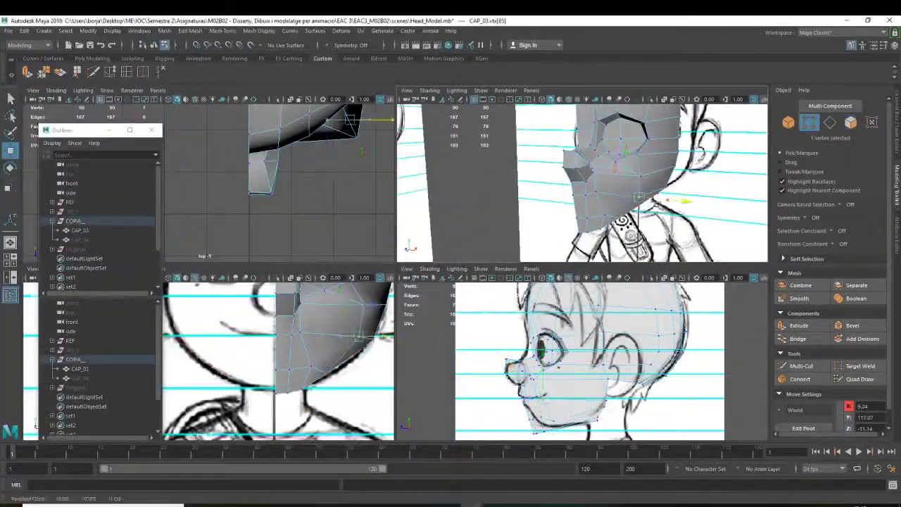
key("alt+Tab")
key("alt+Tab")
Step: Remove the unwanted faces by the nose profile and inspect the remaining gaps in the mesh
left_click(316, 333)
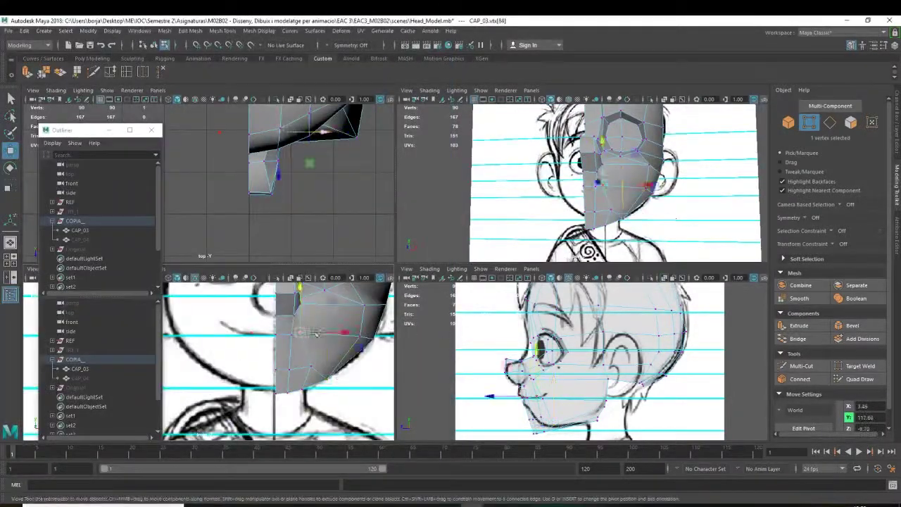
key("ctrl+z")
left_click_drag(599, 197, 629, 181, "alt")
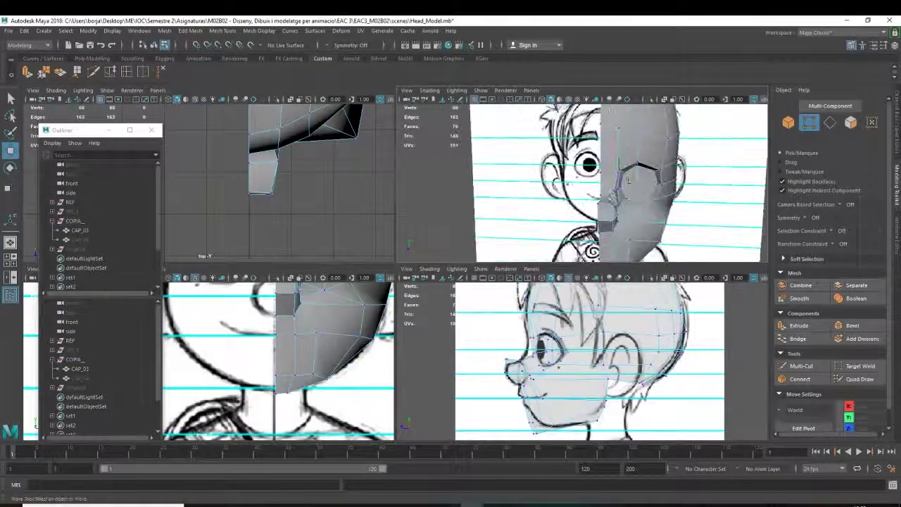
key("alt+Tab")
key("alt+Tab")
left_click_drag(499, 212, 577, 209, "alt")
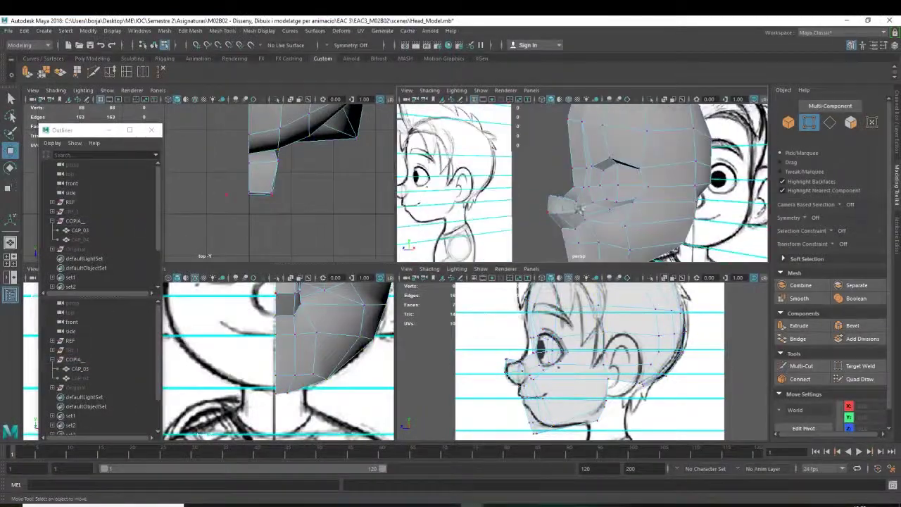
left_click_drag(522, 222, 532, 182, "alt")
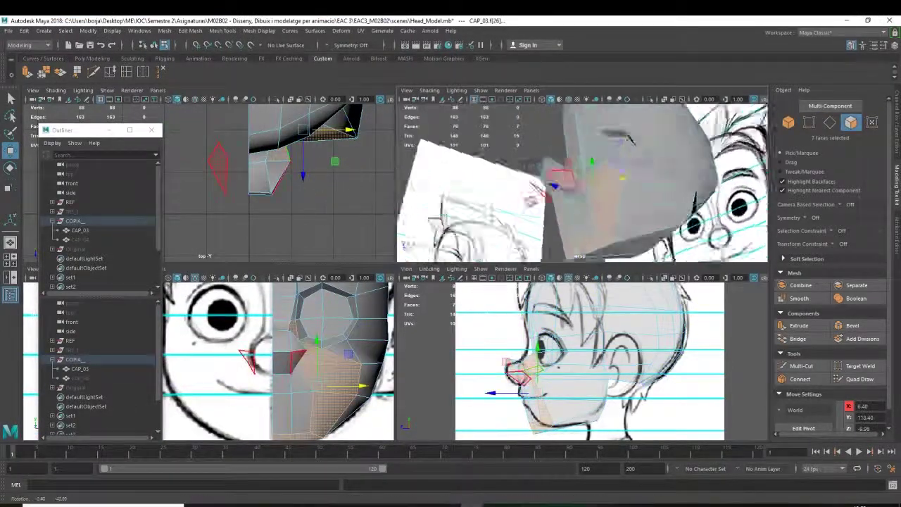
Step: Reposition a face and a vertex on the nose, checking against the PDF reference
key("alt+Tab")
key("alt+Tab")
left_click_drag(592, 226, 493, 211, "alt")
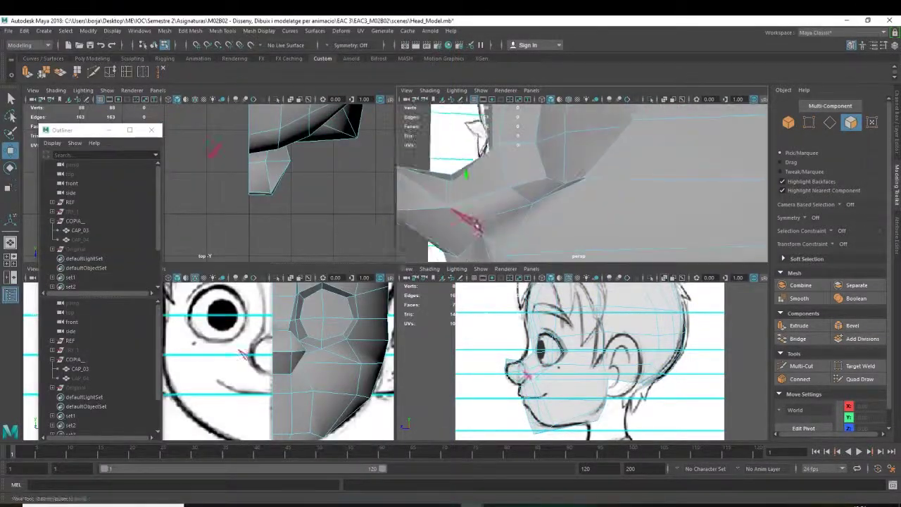
left_click(467, 221)
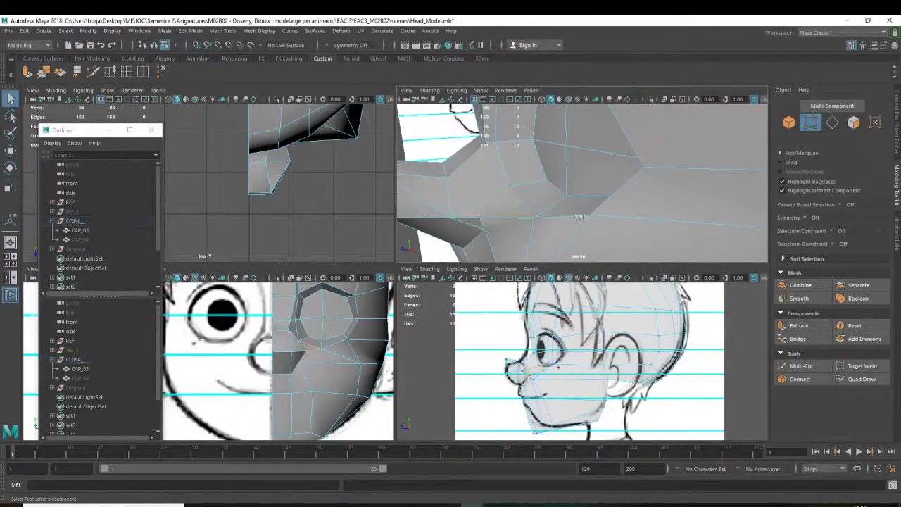
mouse_move(553, 218)
left_mouse_down("alt")
mouse_move(577, 205)
mouse_move(614, 205)
mouse_move(575, 121)
left_mouse_up("alt")
left_click(583, 196)
key("w")
key("F11")
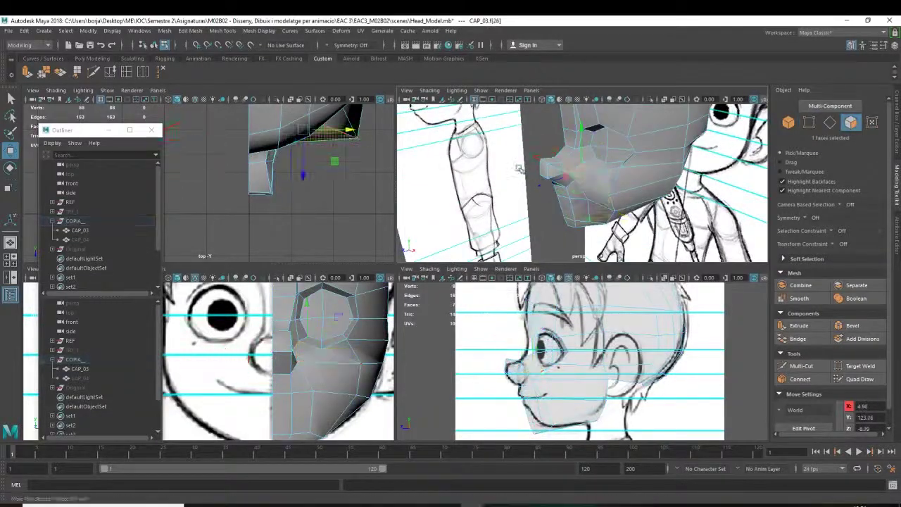
Step: Cut a new edge into the nose with Multi-Cut and pick the new side vertex
key("alt+Tab")
key("alt+Tab")
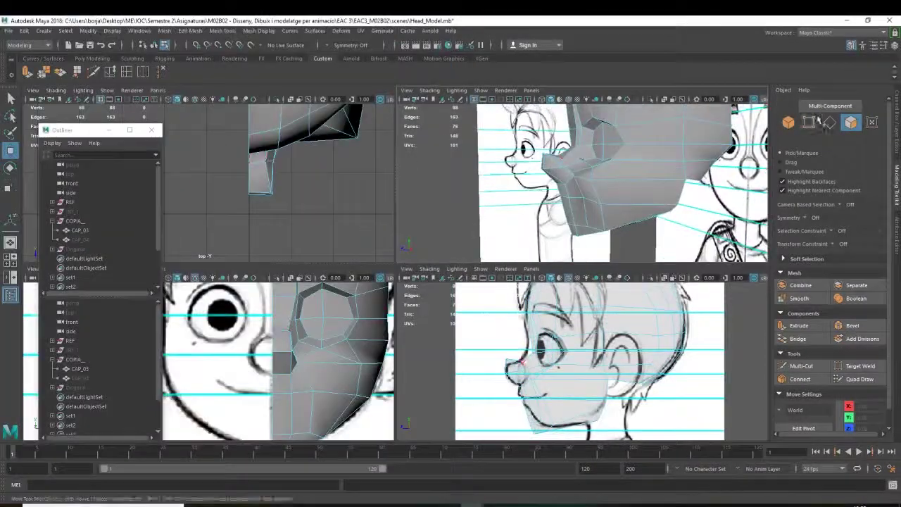
mouse_move(548, 136)
left_mouse_down("alt")
mouse_move(599, 193)
mouse_move(573, 200)
mouse_move(546, 152)
left_mouse_up("alt")
key("alt+Tab")
key("alt+Tab")
left_click(801, 365)
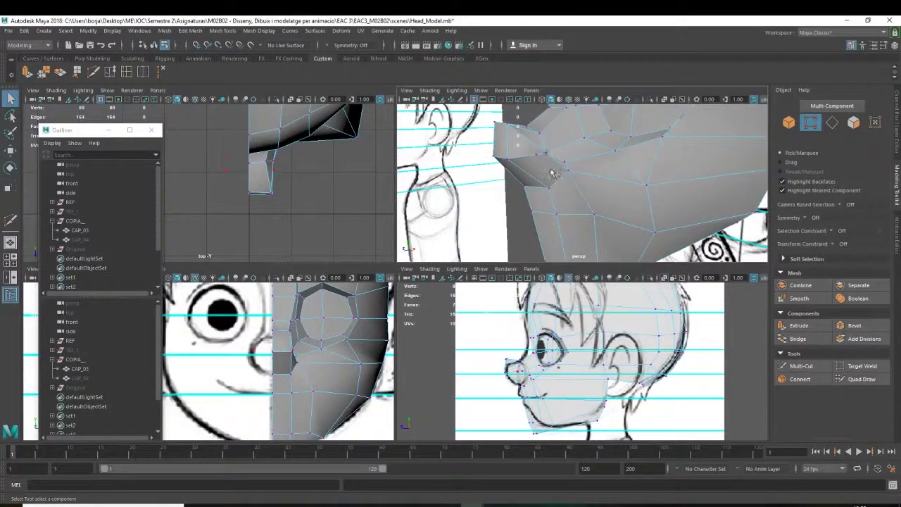
left_click(535, 153)
Step: Add a final Multi-Cut edge to the nose and compare the head with the front reference sketch
key("w")
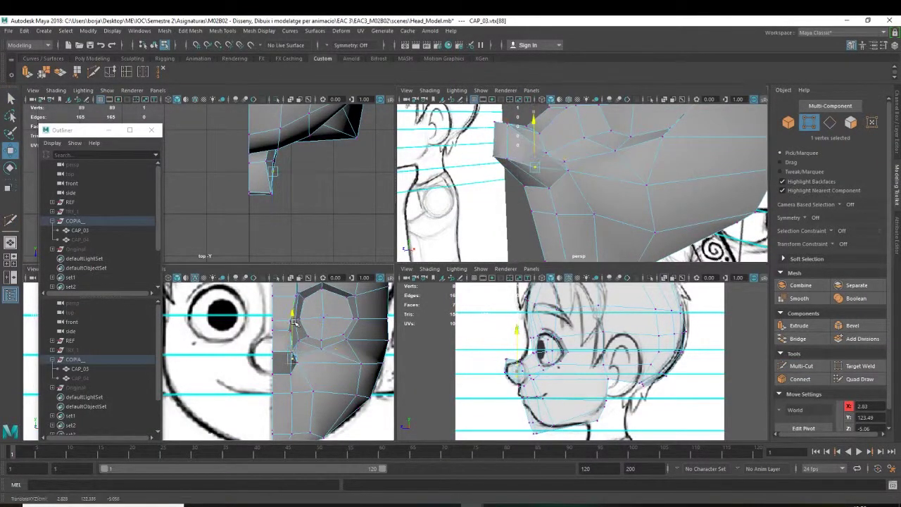
key("ctrl+shift+x")
left_click_drag(562, 166, 603, 217, "alt")
key("alt+Tab")
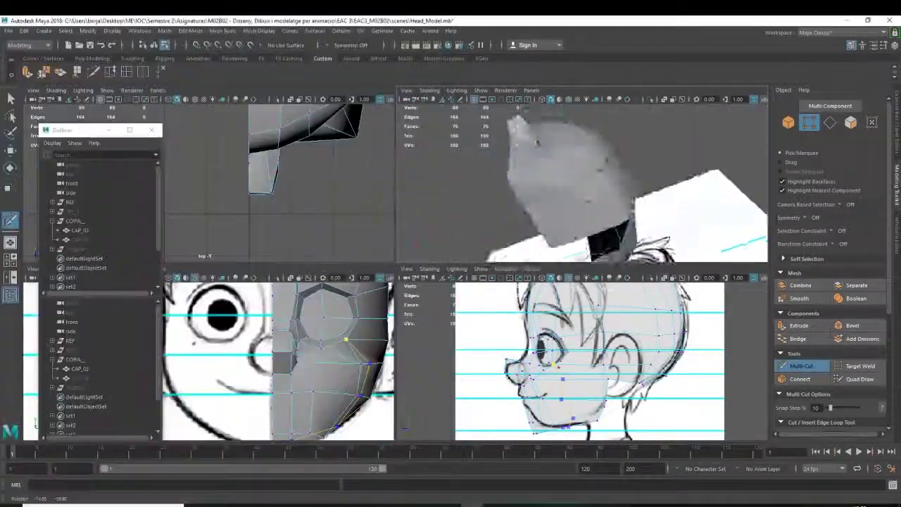
key("alt+Tab")
left_click_drag(602, 217, 529, 201, "alt")
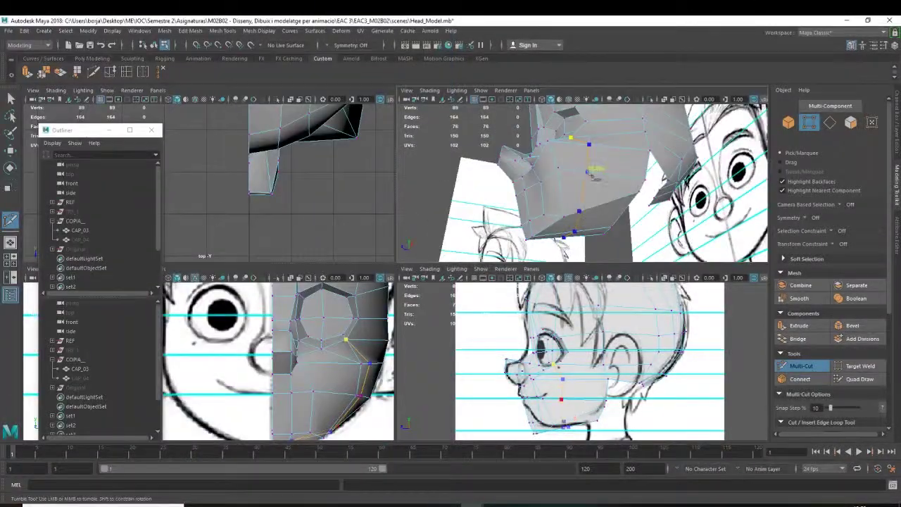
middle_click_drag(296, 366, 312, 312, "alt")
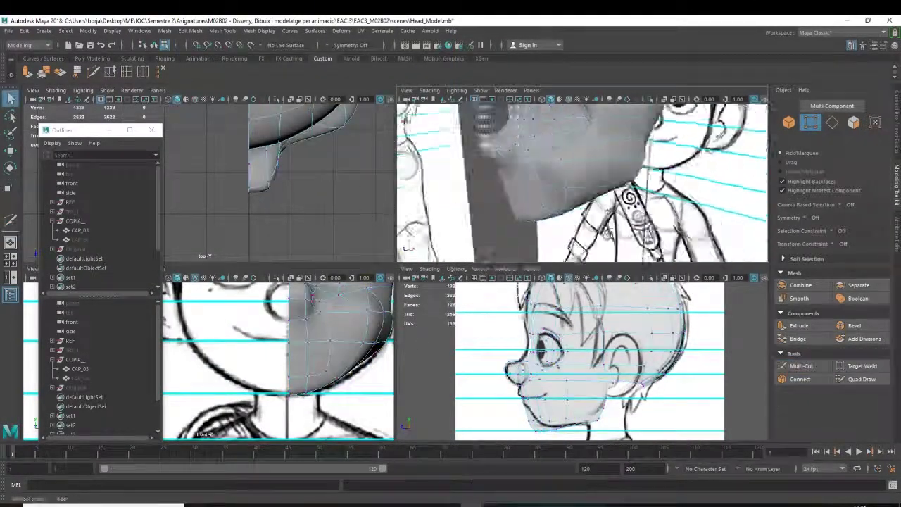